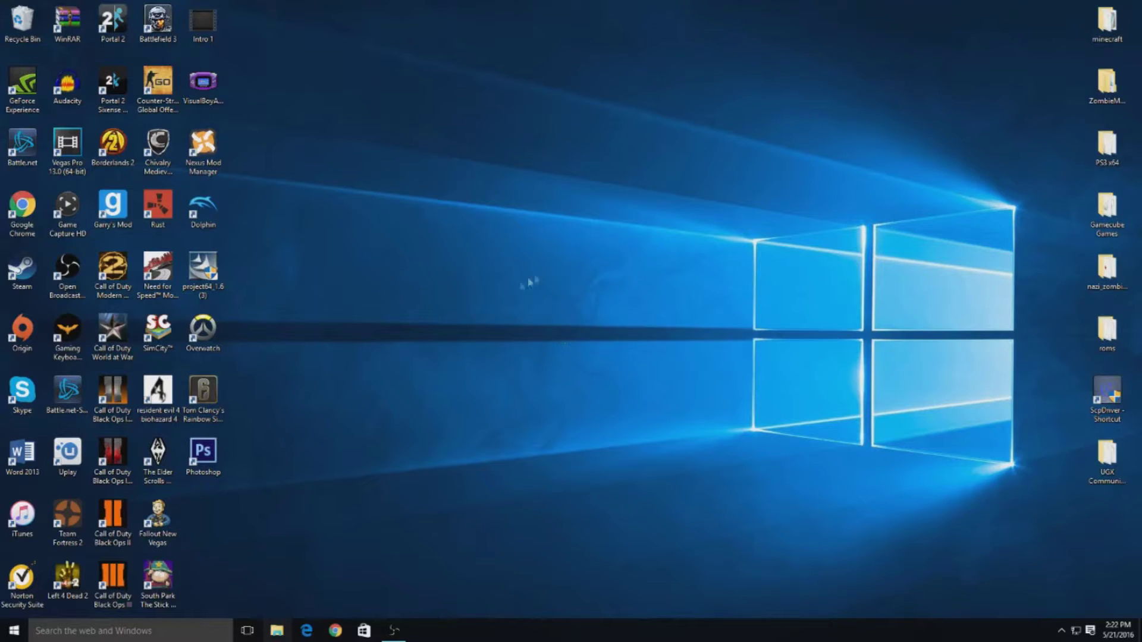
# Open Google Chrome, go to google.com and maximize the browser window
pyautogui.click(336, 630)
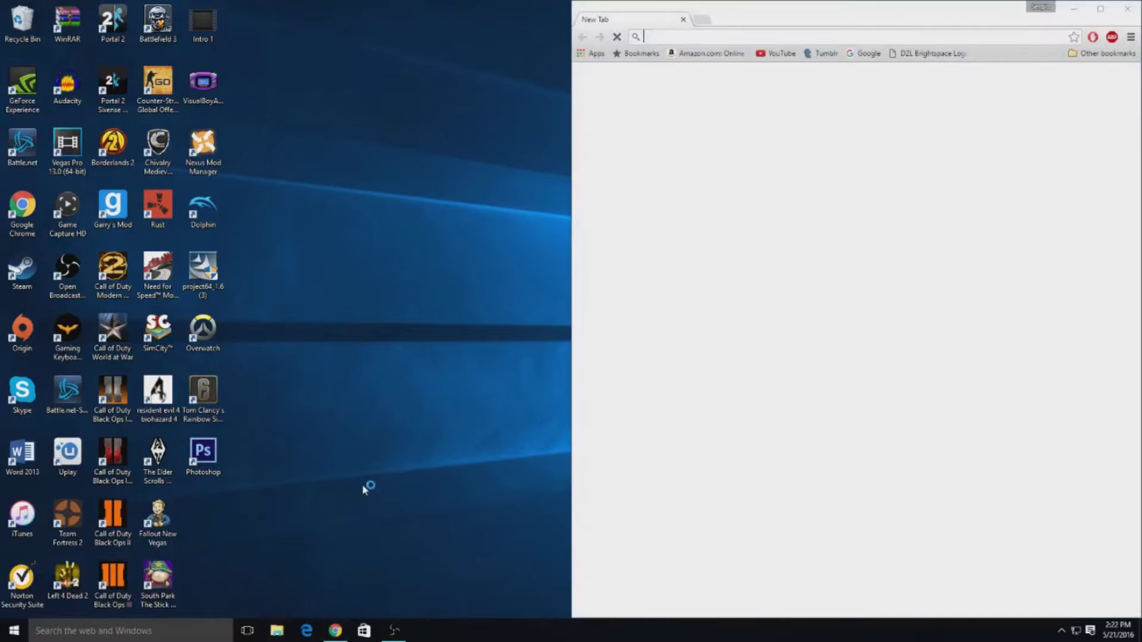
pyautogui.click(693, 39)
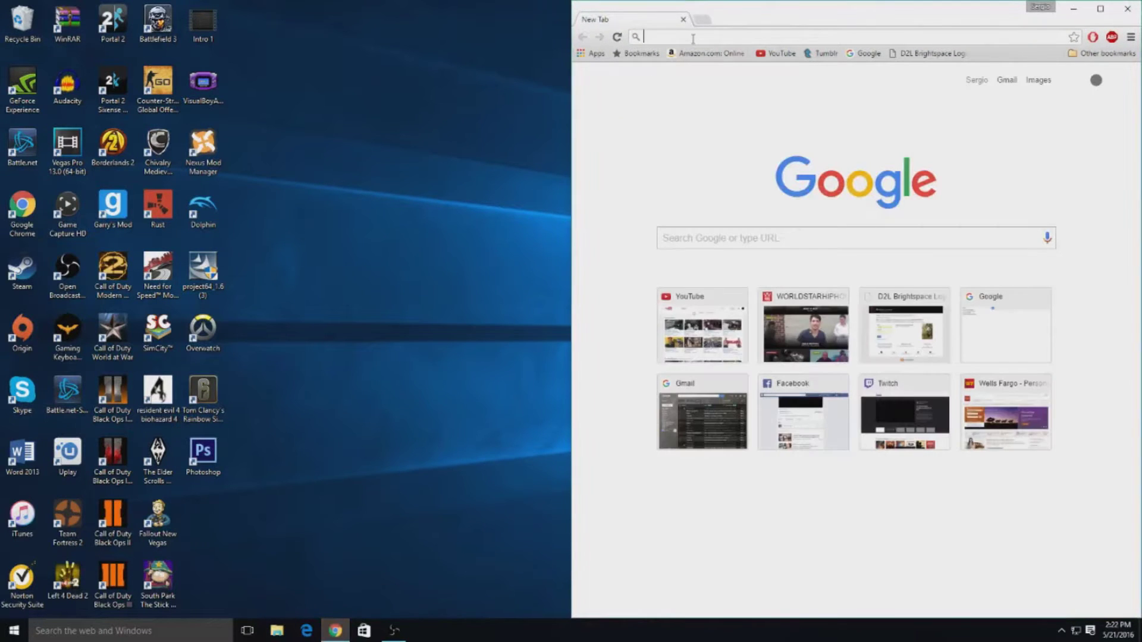
pyautogui.write('google.com')
pyautogui.press('Return')
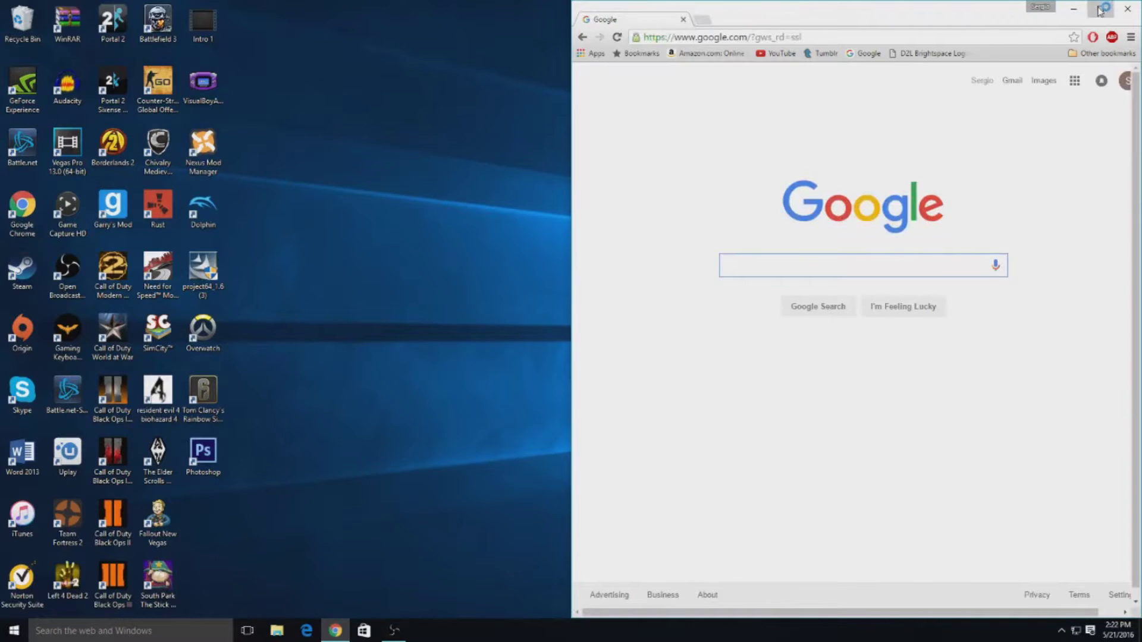
pyautogui.click(1100, 8)
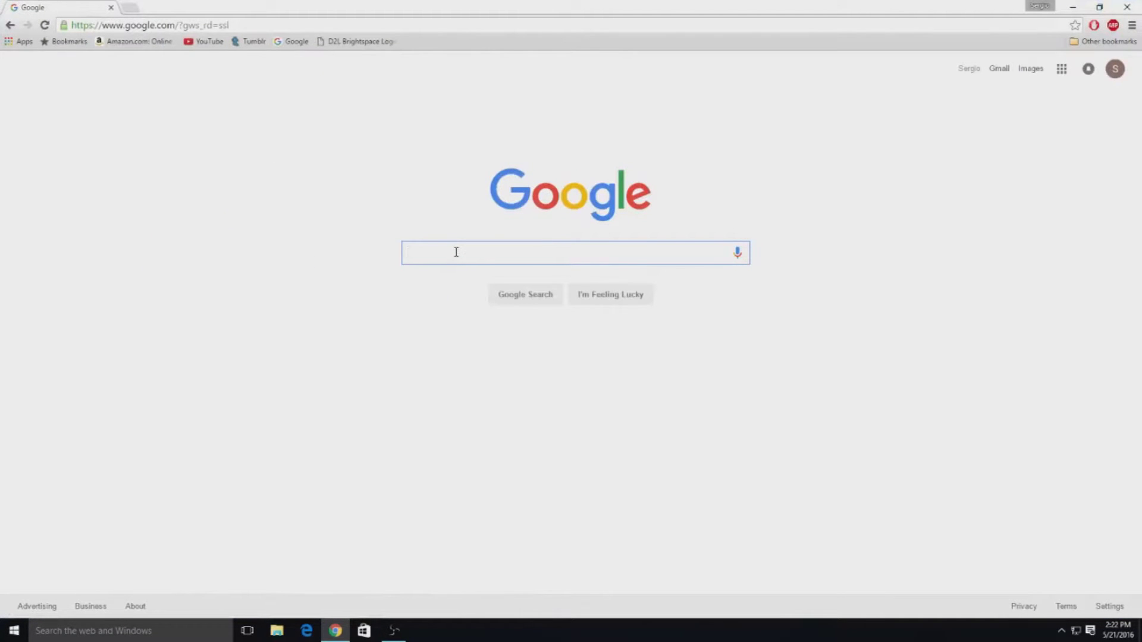
# Search Google for mineshafter and open the mineshafter.info website
pyautogui.write('mineshafter')
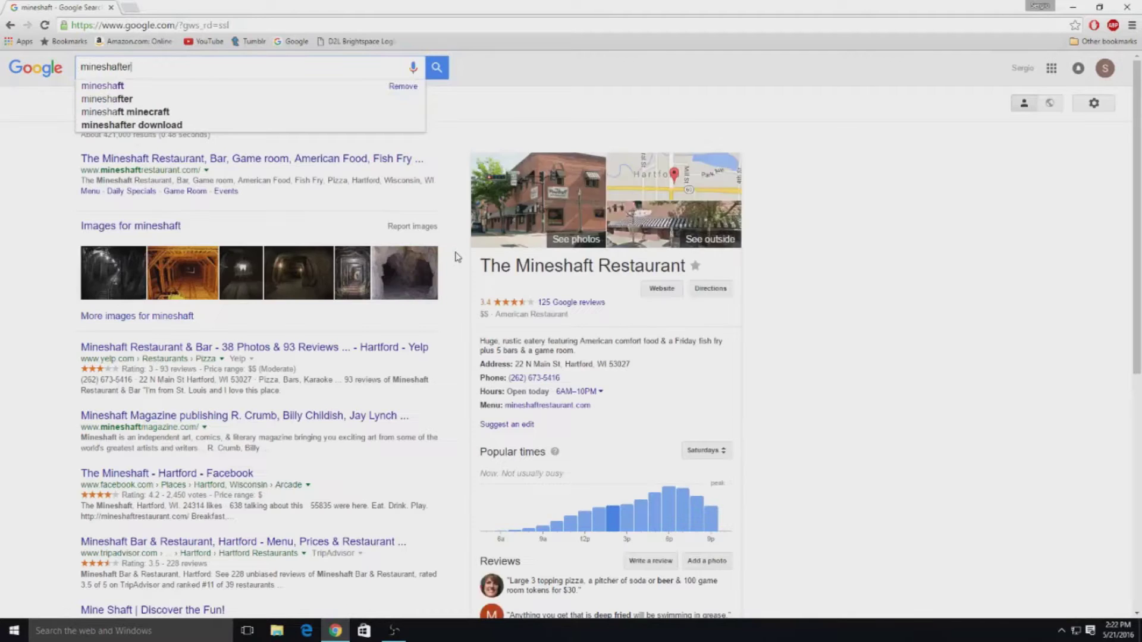
pyautogui.press('Return')
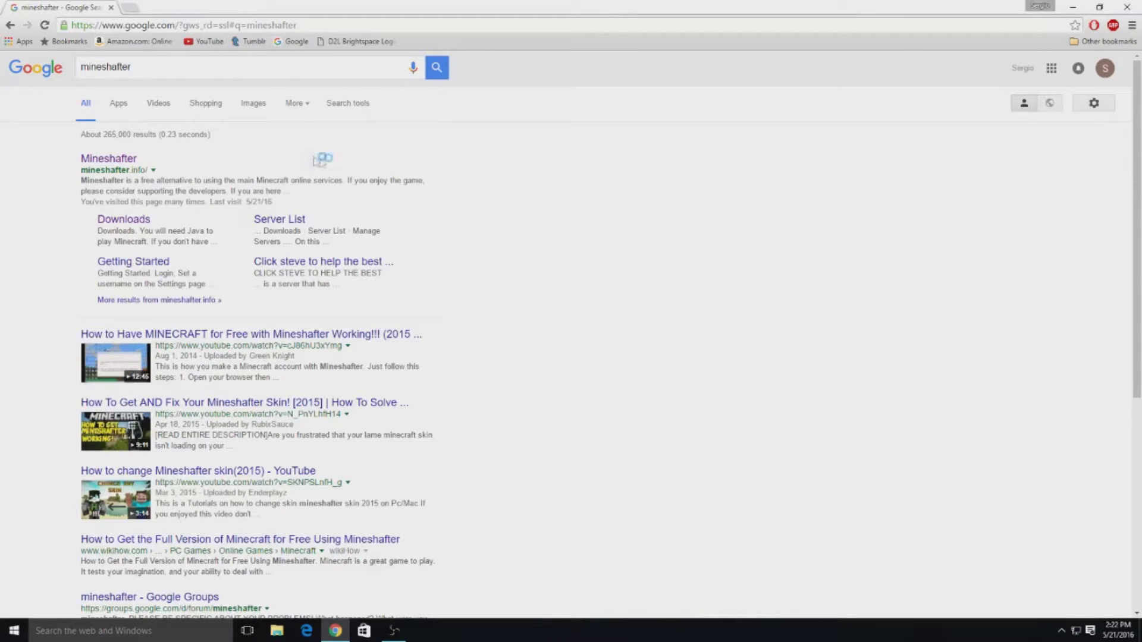
pyautogui.click(119, 160)
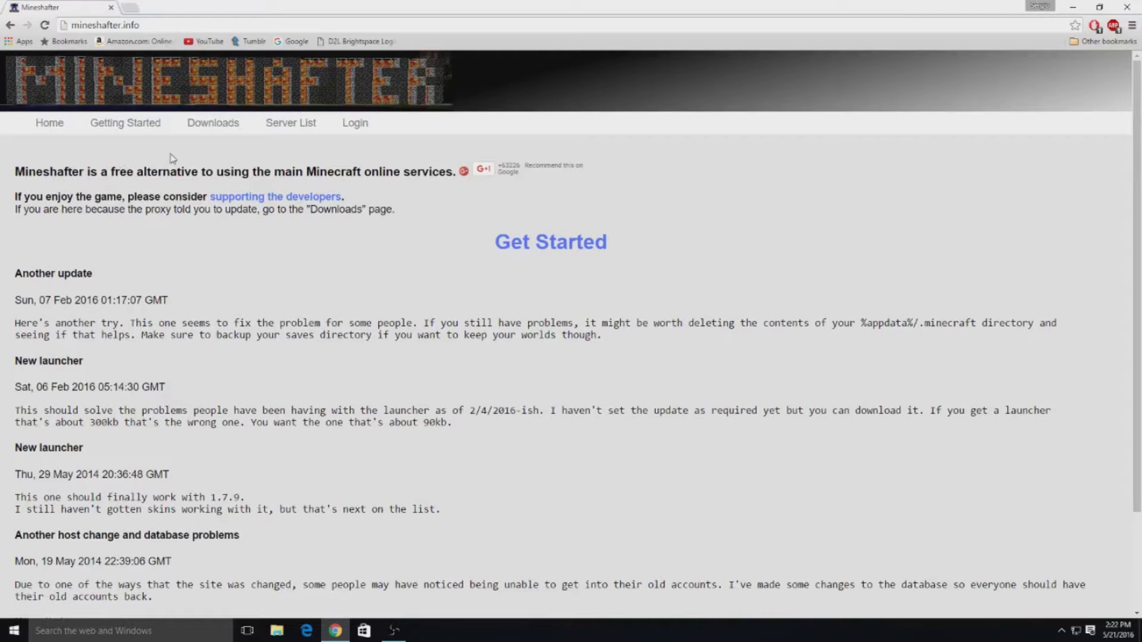
# Download the Mineshafter Launcher from the site's downloads page and keep the .jar file
pyautogui.click(193, 127)
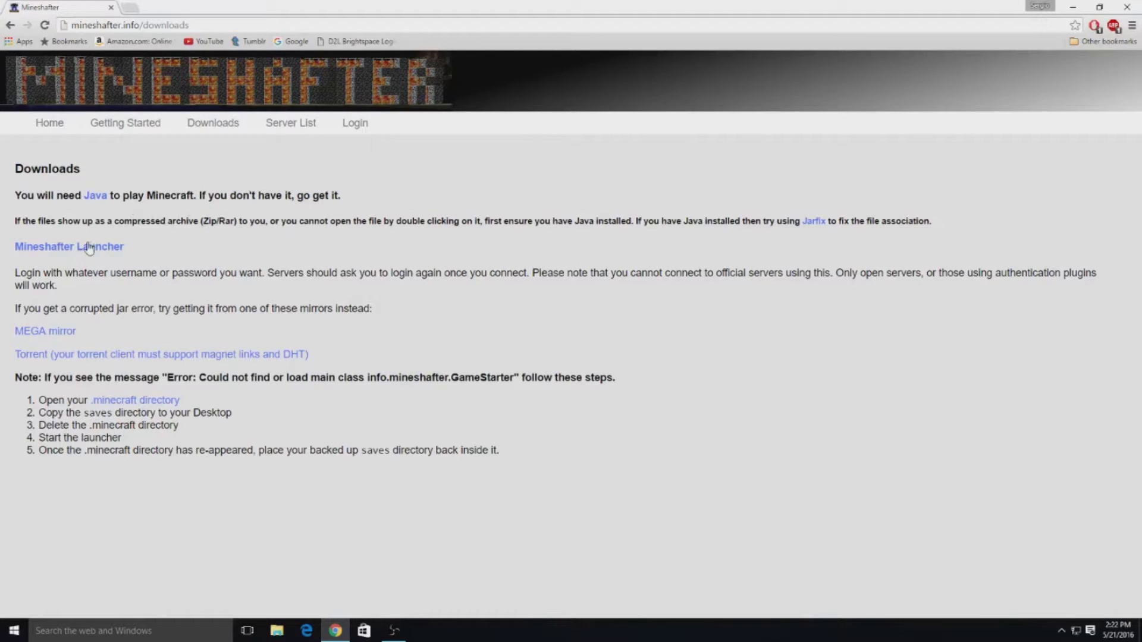
pyautogui.click(46, 248)
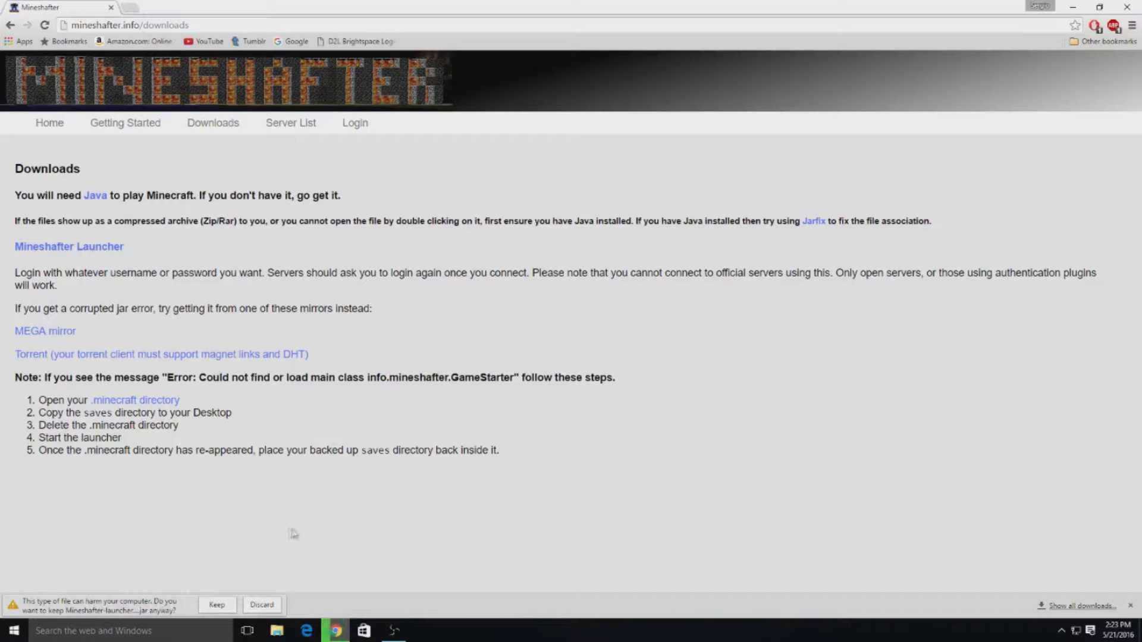
pyautogui.click(226, 605)
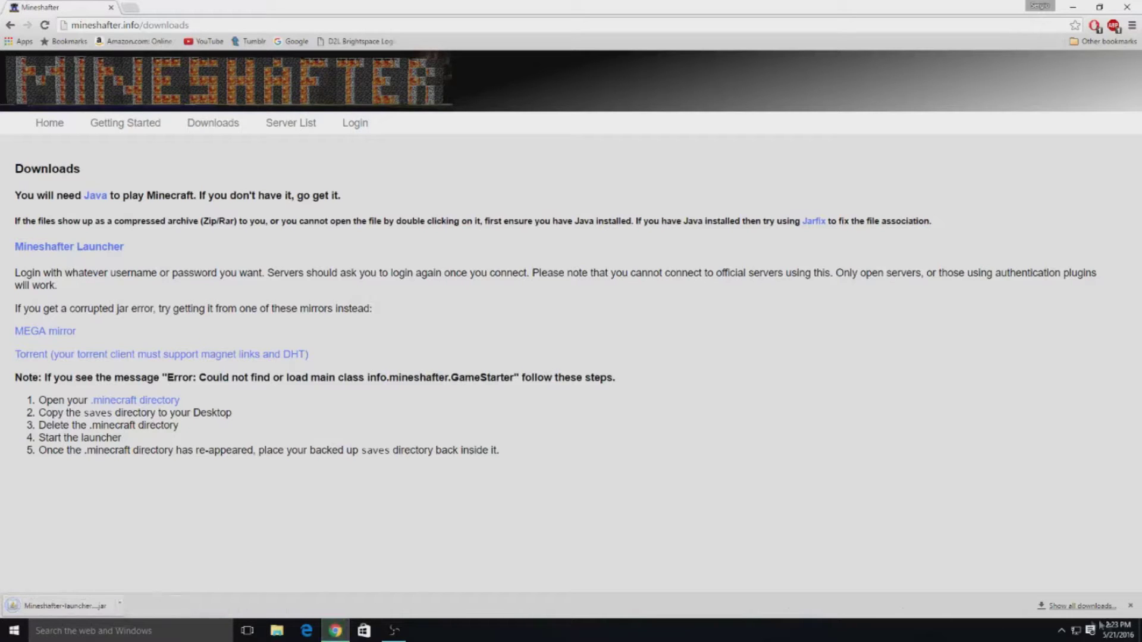
# Place the downloaded Mineshafter launcher .jar file on the desktop and minimize the browser
pyautogui.click(1061, 631)
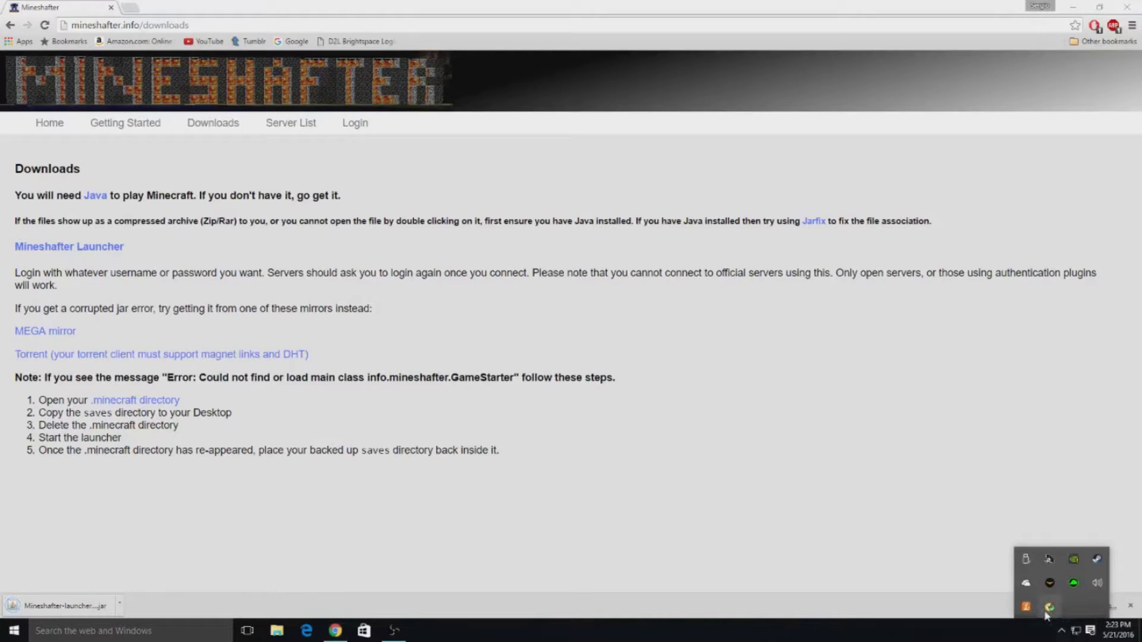
pyautogui.click(1061, 632)
pyautogui.moveTo(683, 12); pyautogui.dragTo(1141, 274)
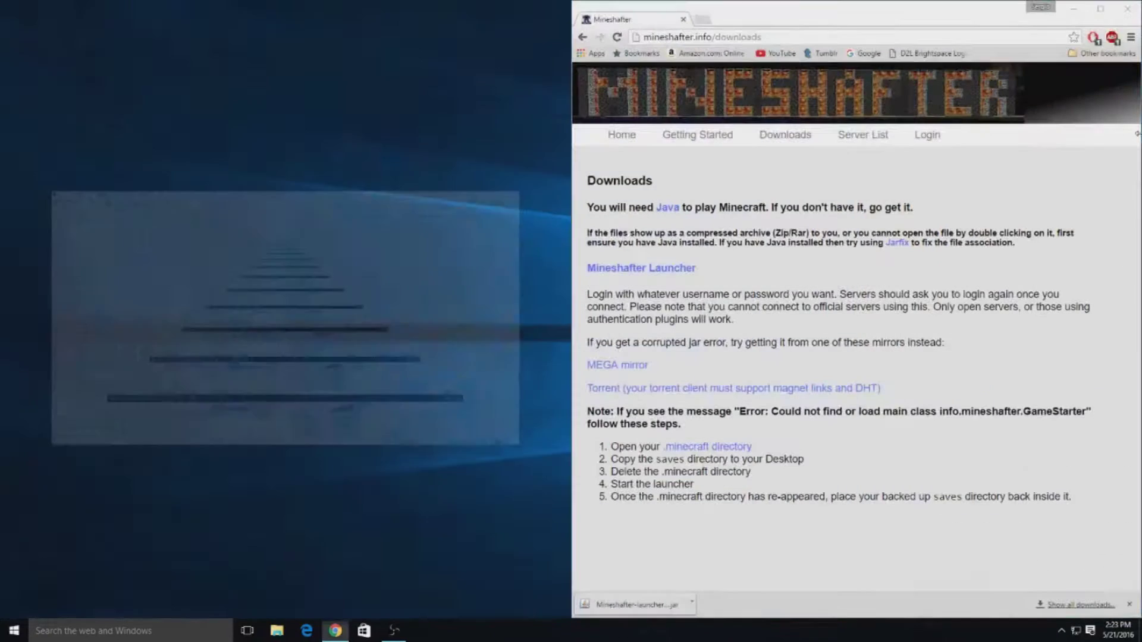
pyautogui.click(373, 72)
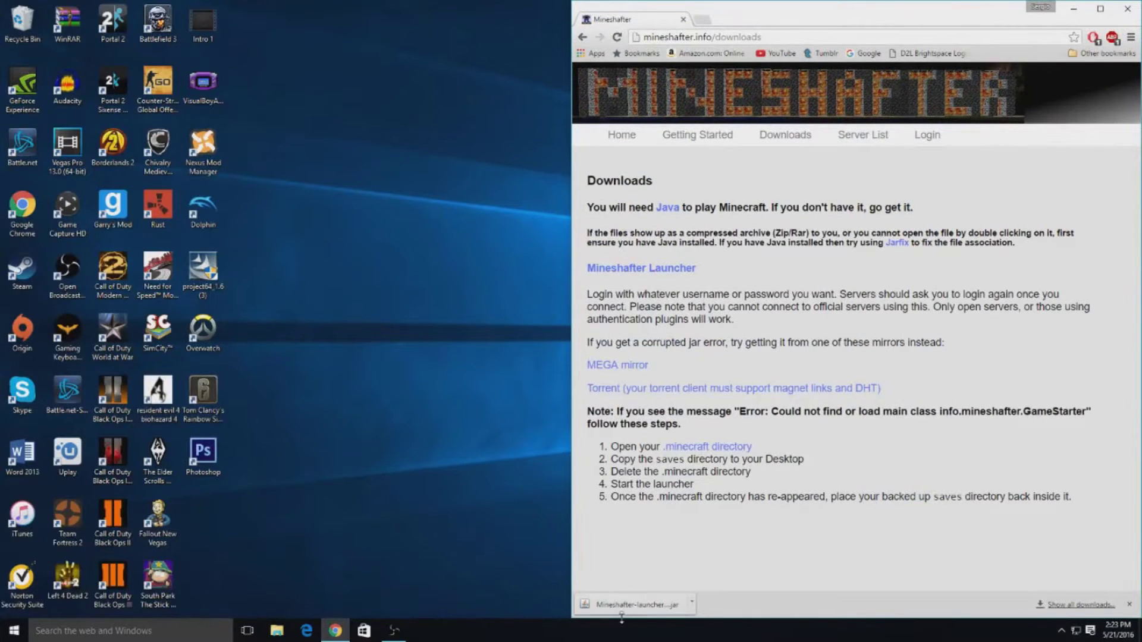
pyautogui.moveTo(627, 605); pyautogui.dragTo(234, 513)
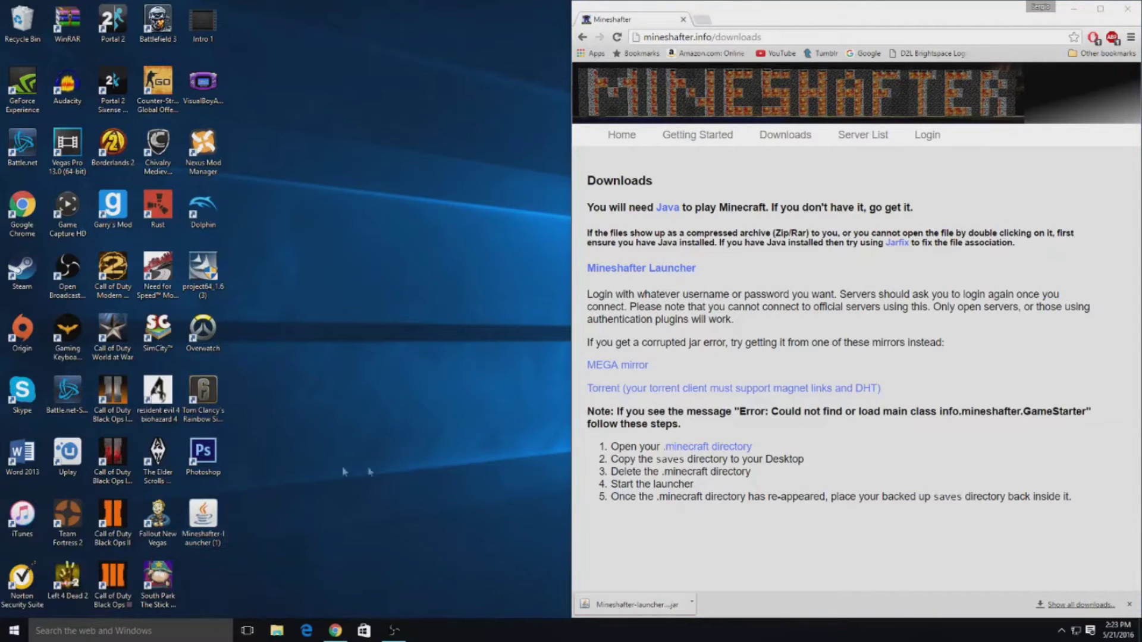
pyautogui.click(1073, 9)
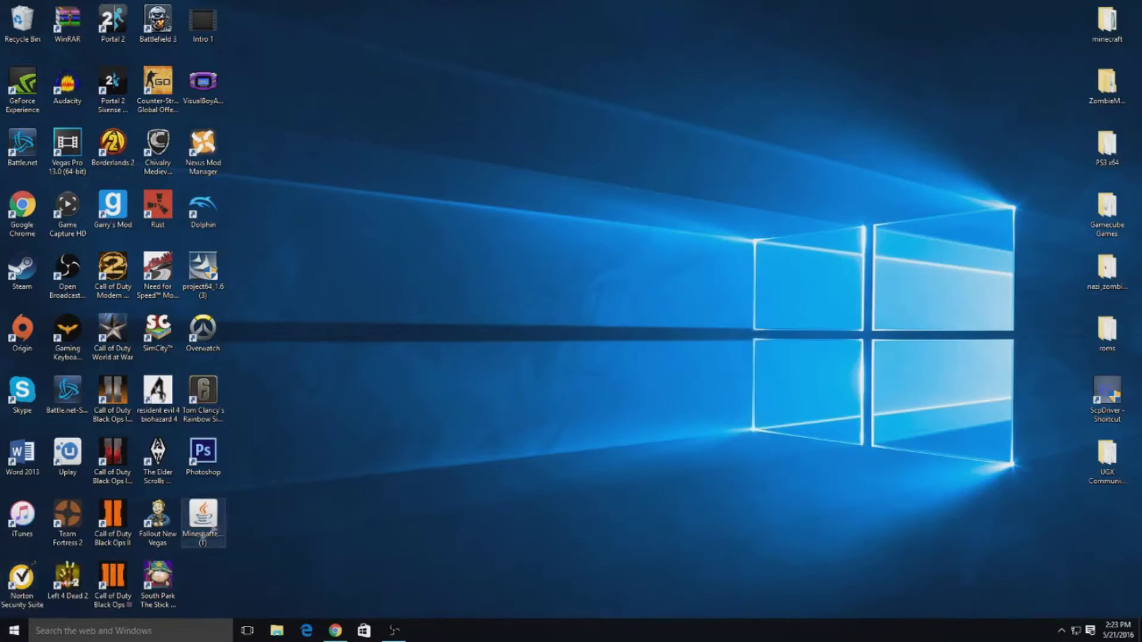
# Start the Mineshafter launcher from the desktop and log in as another user with an e-mail address and password
pyautogui.click(213, 519)
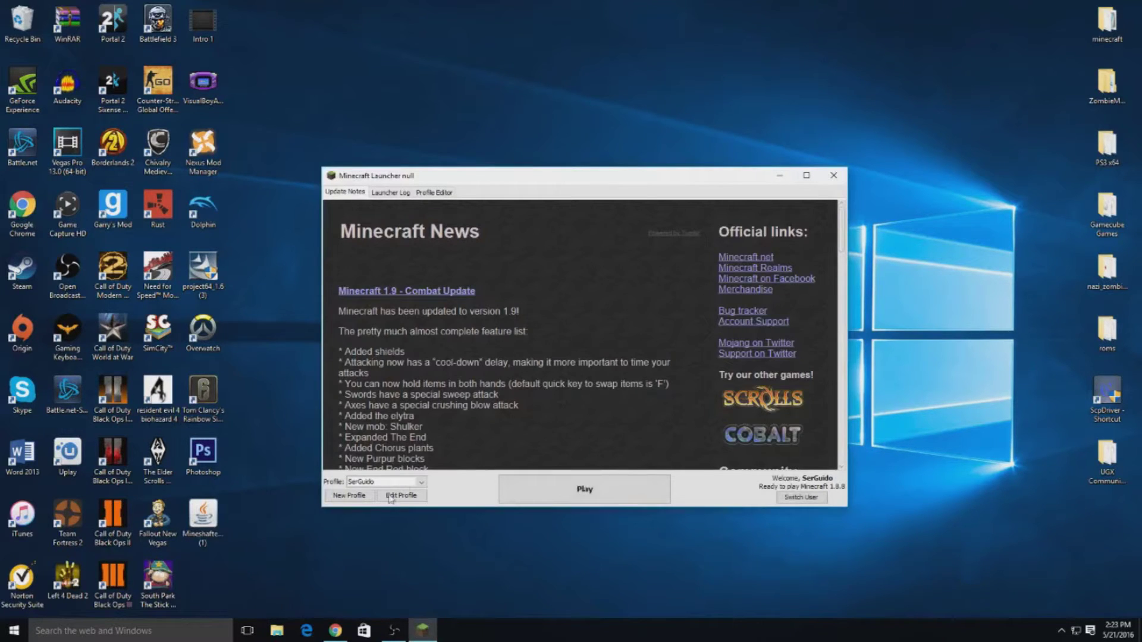
pyautogui.click(799, 497)
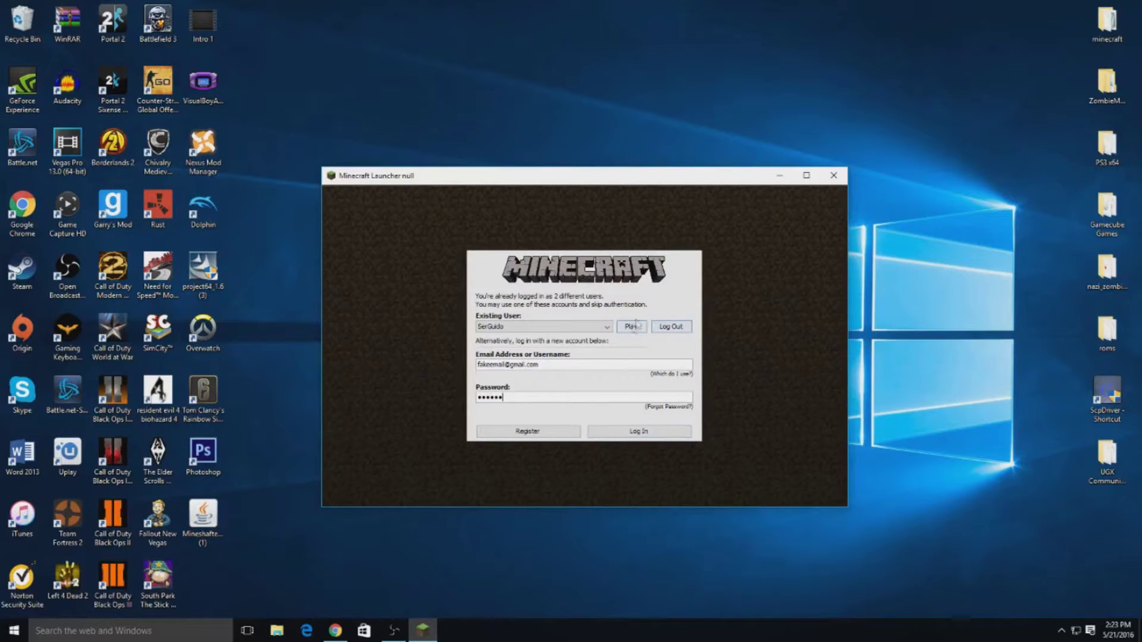
pyautogui.click(626, 438)
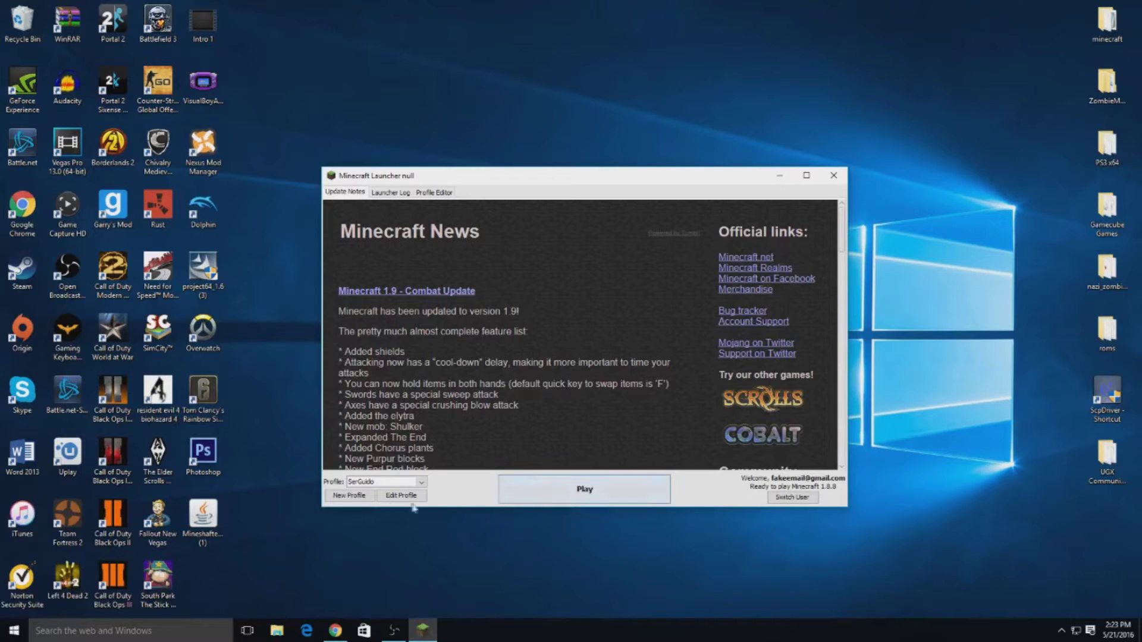
# Try Use Latest Version as the selected profile's game version and close the Profile Editor without saving
pyautogui.click(423, 482)
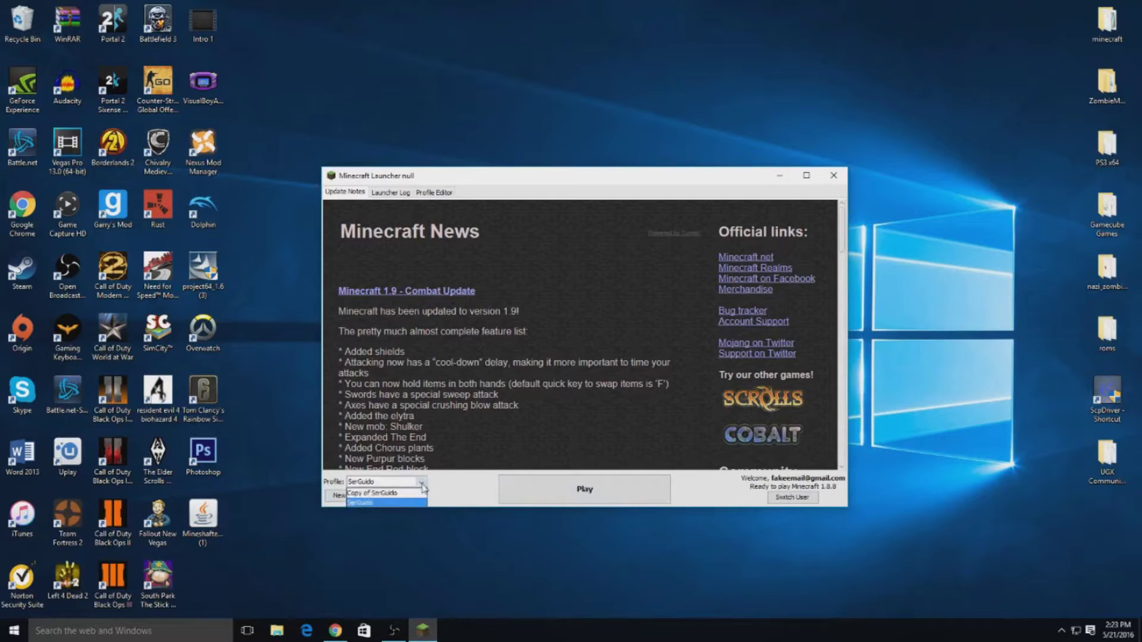
pyautogui.click(392, 503)
pyautogui.click(401, 496)
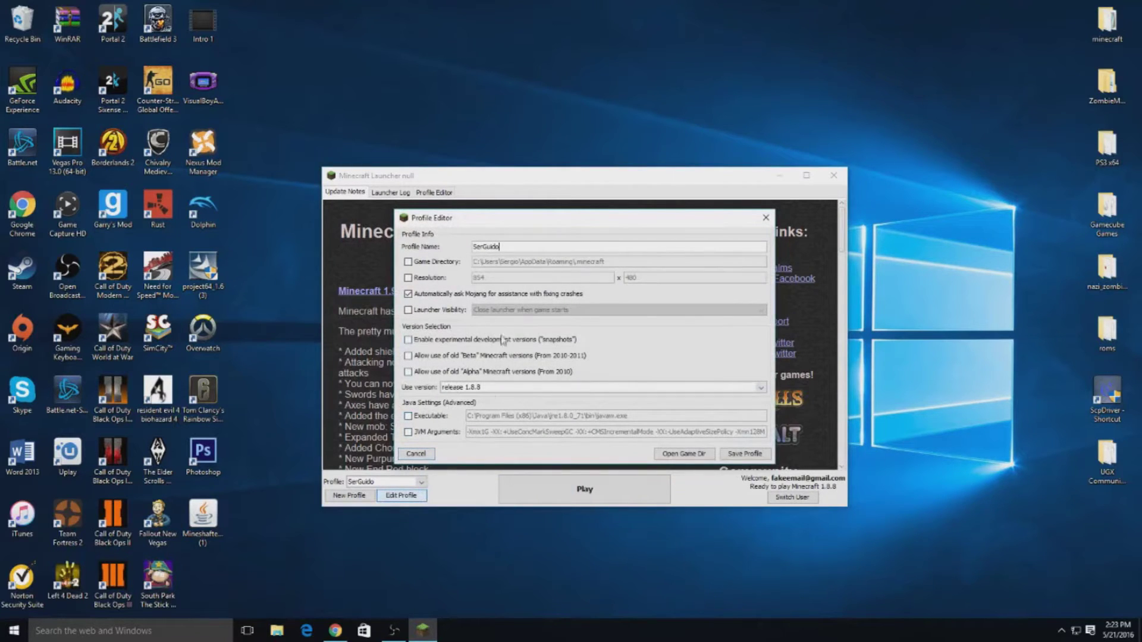
pyautogui.click(727, 390)
pyautogui.scroll(-10, 572, 427)
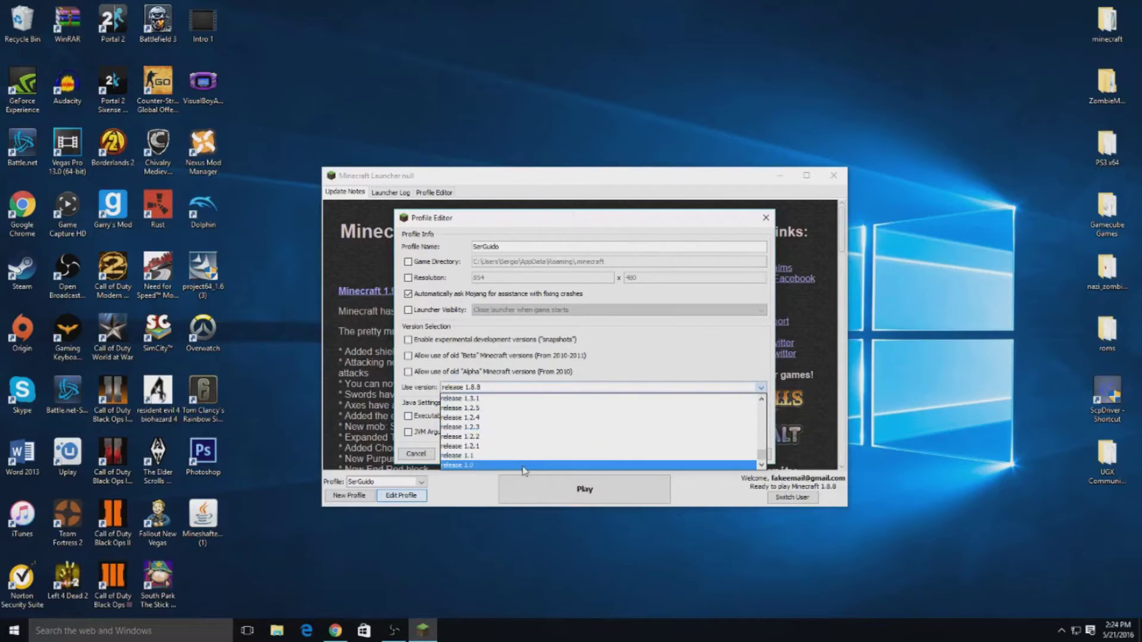
pyautogui.scroll(10, 524, 464)
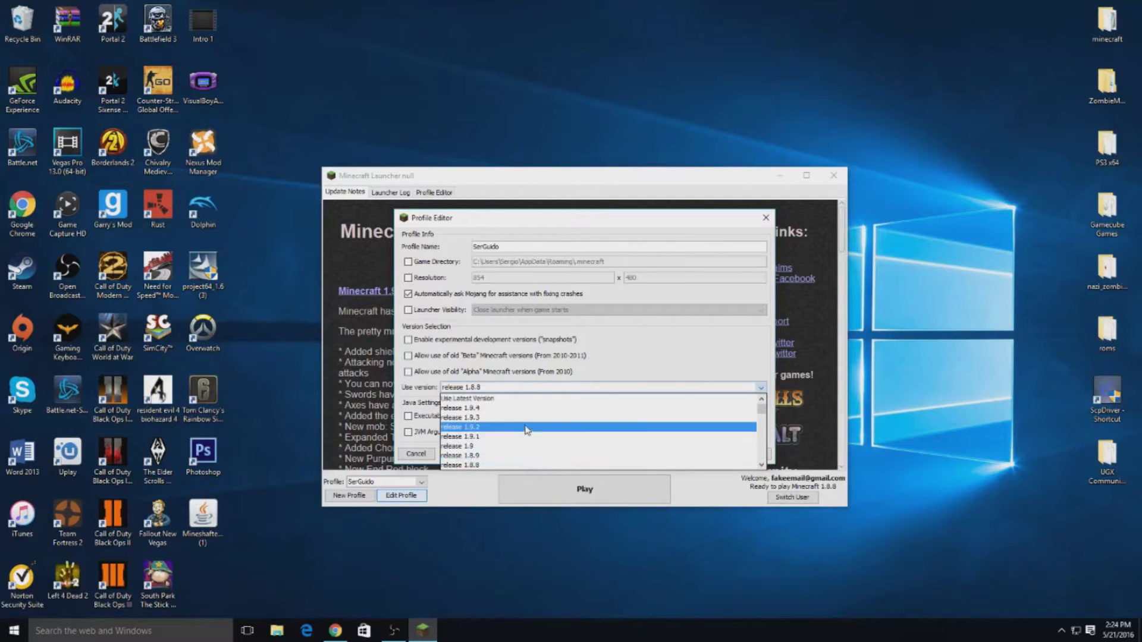
pyautogui.click(520, 398)
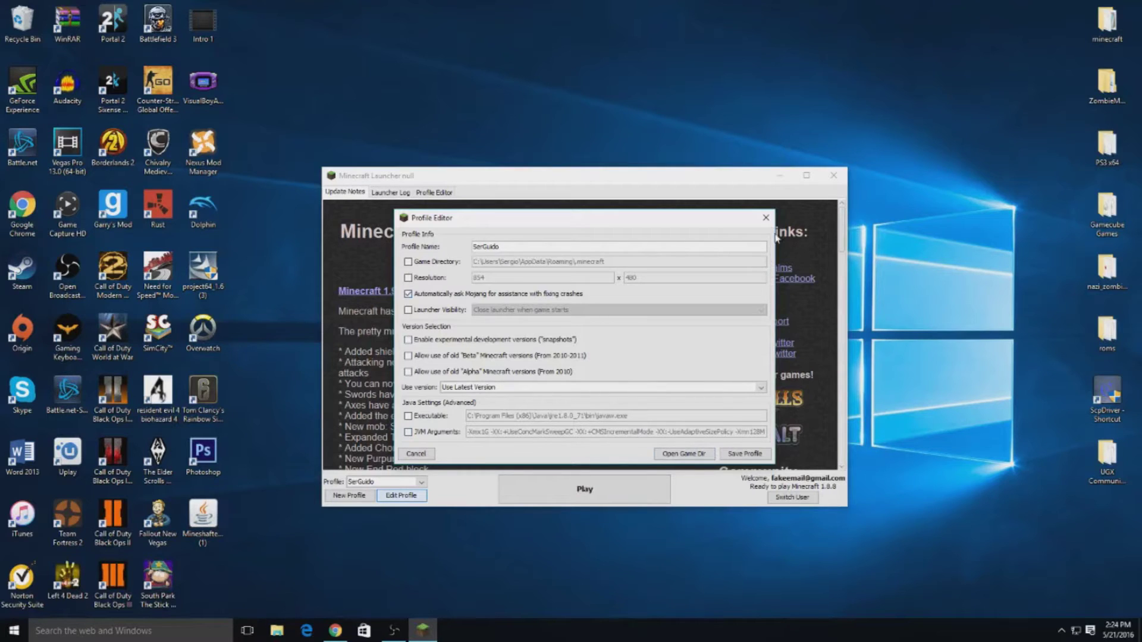
pyautogui.click(765, 217)
# Start Minecraft from the launcher with the selected profile
pyautogui.click(625, 489)
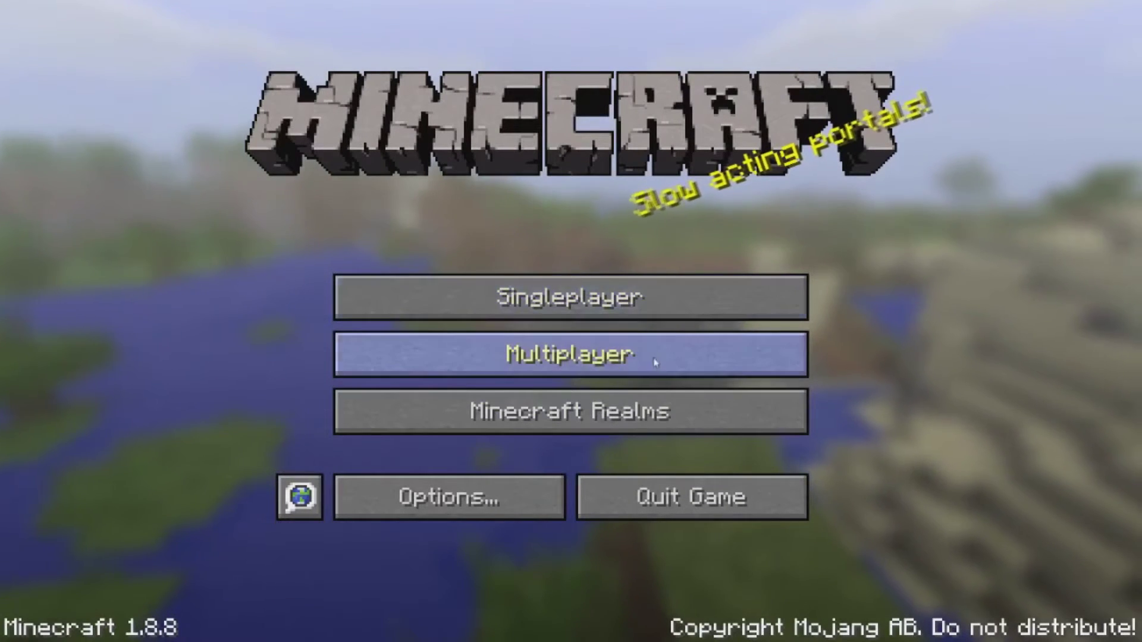
# Look through the multiplayer server list and return to the game's main menu
pyautogui.click(654, 360)
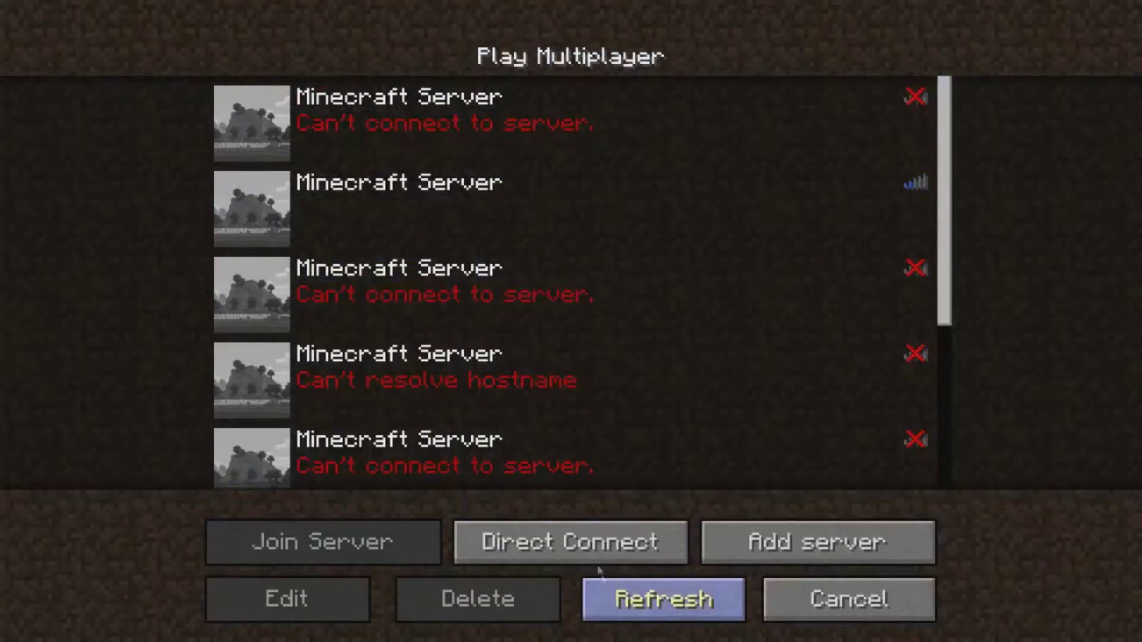
pyautogui.scroll(-5, 524, 387)
pyautogui.scroll(5, 522, 392)
pyautogui.scroll(-4, 521, 392)
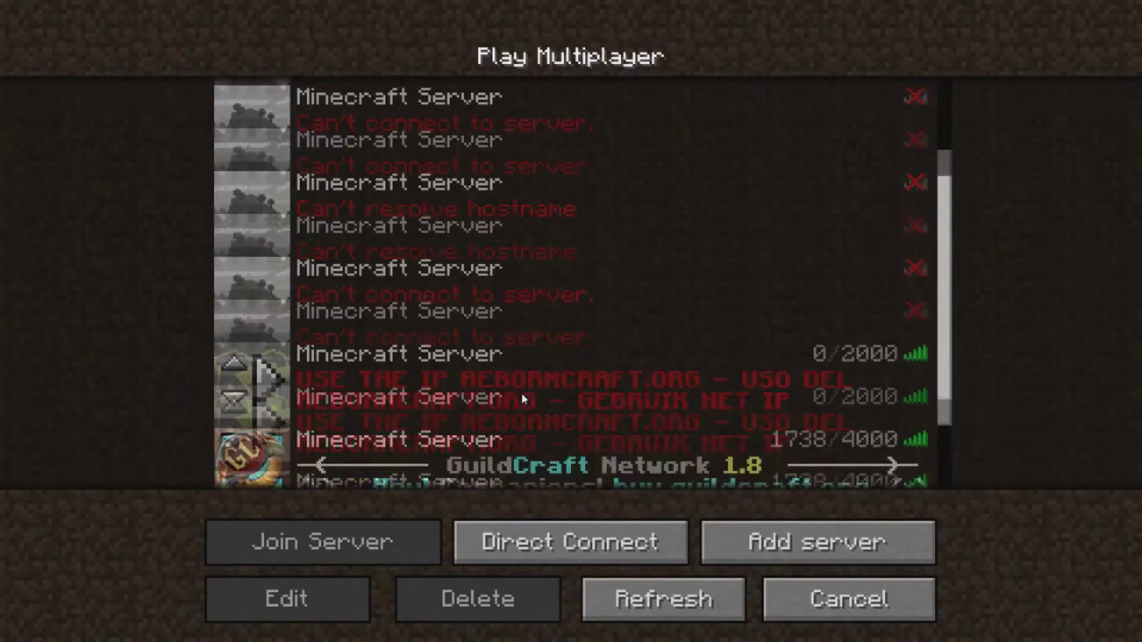
pyautogui.scroll(-3, 521, 393)
pyautogui.scroll(4, 520, 395)
pyautogui.click(517, 397)
pyautogui.scroll(3, 516, 396)
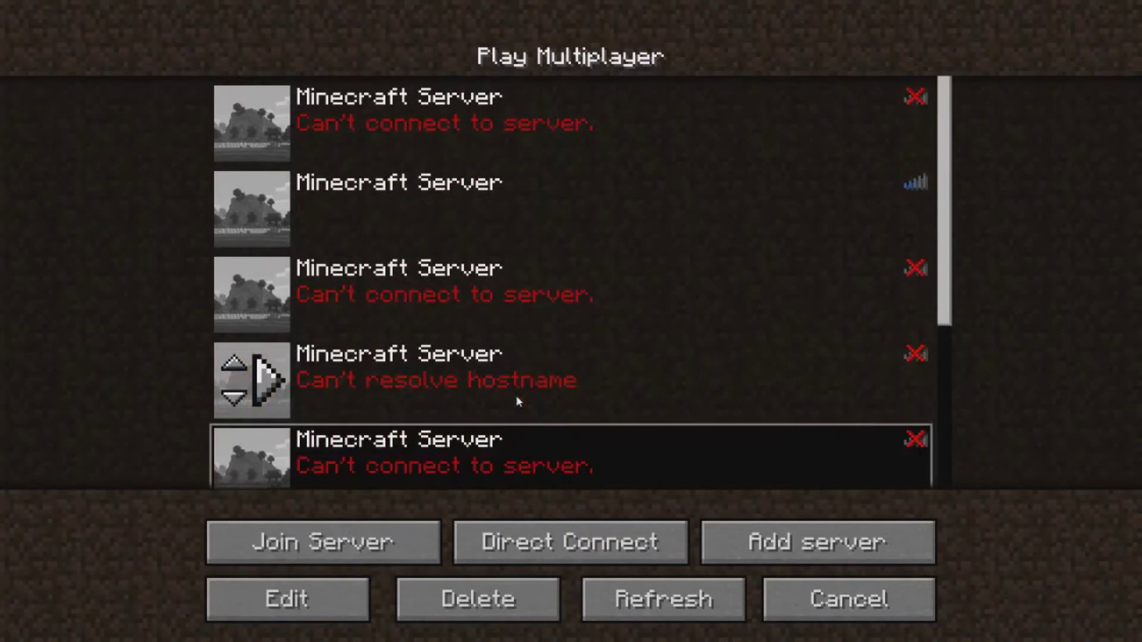
pyautogui.click(850, 598)
# Set up a new singleplayer world named Youtube with cheats allowed
pyautogui.click(560, 311)
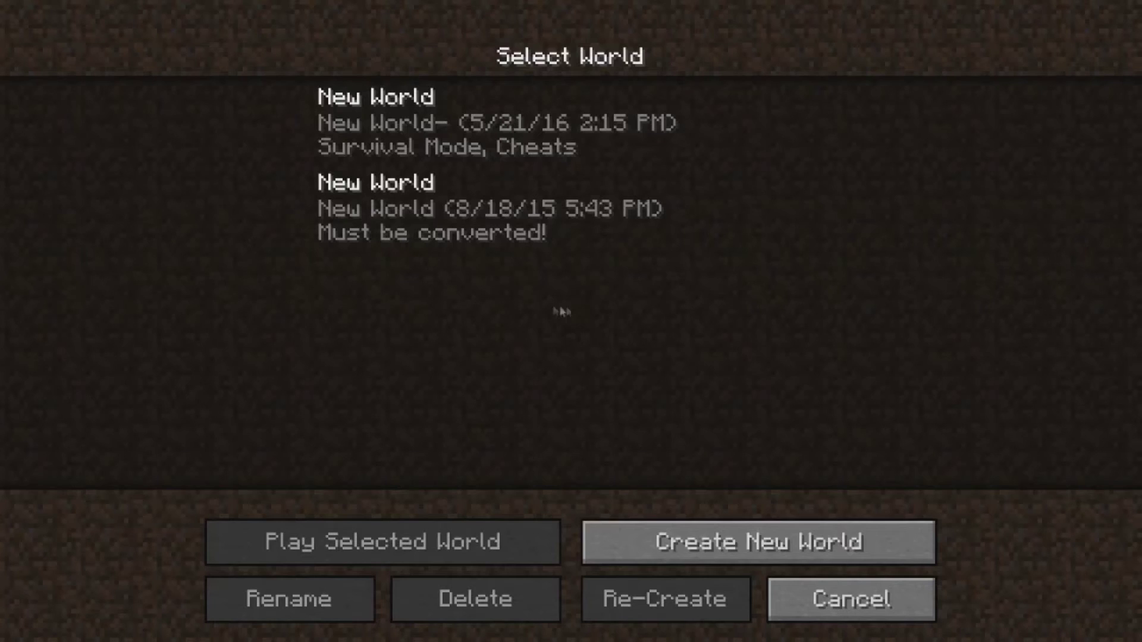
pyautogui.click(683, 541)
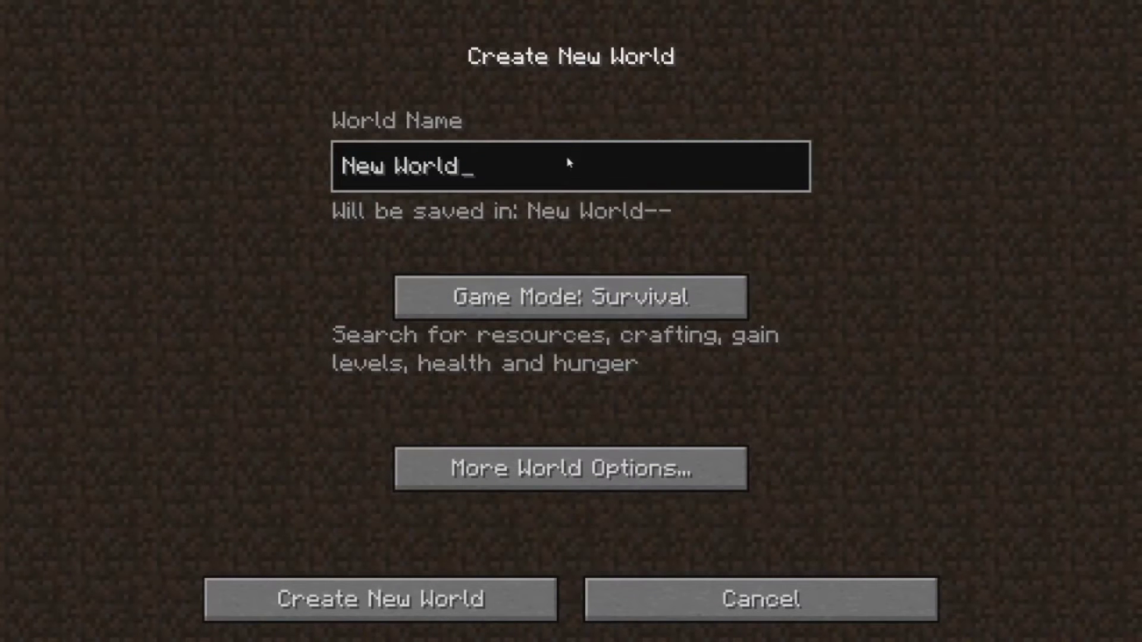
pyautogui.press('BackSpace')
pyautogui.press('BackSpace')
pyautogui.press('BackSpace')
pyautogui.press('BackSpace')
pyautogui.press('BackSpace')
pyautogui.press('BackSpace')
pyautogui.press('BackSpace')
pyautogui.press('BackSpace')
pyautogui.press('BackSpace')
pyautogui.write('Y')
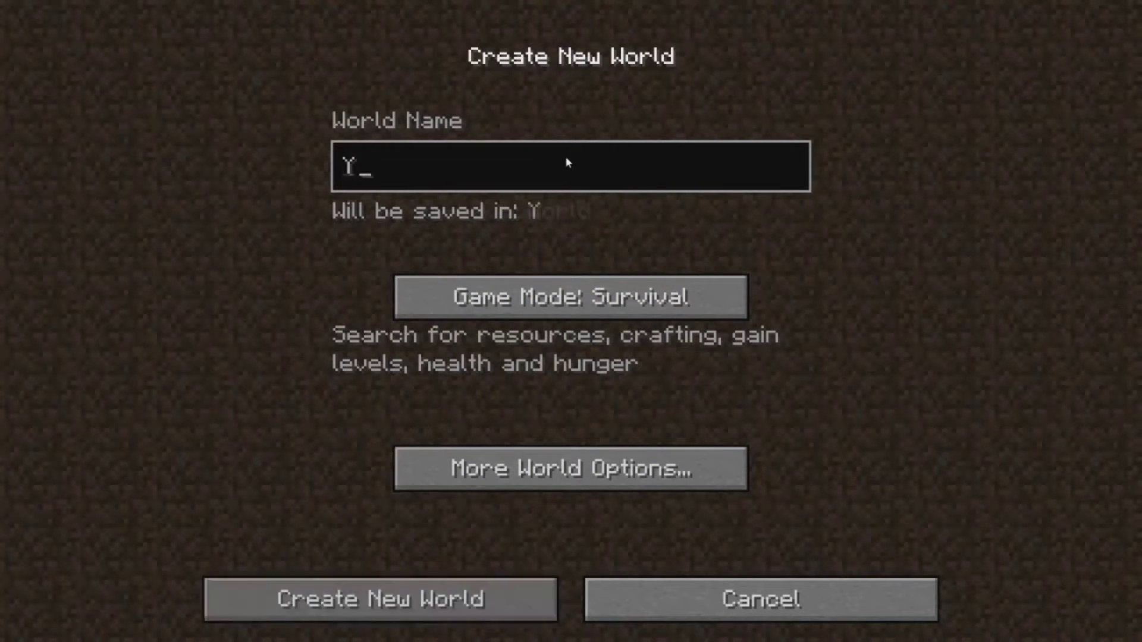
pyautogui.write('outube')
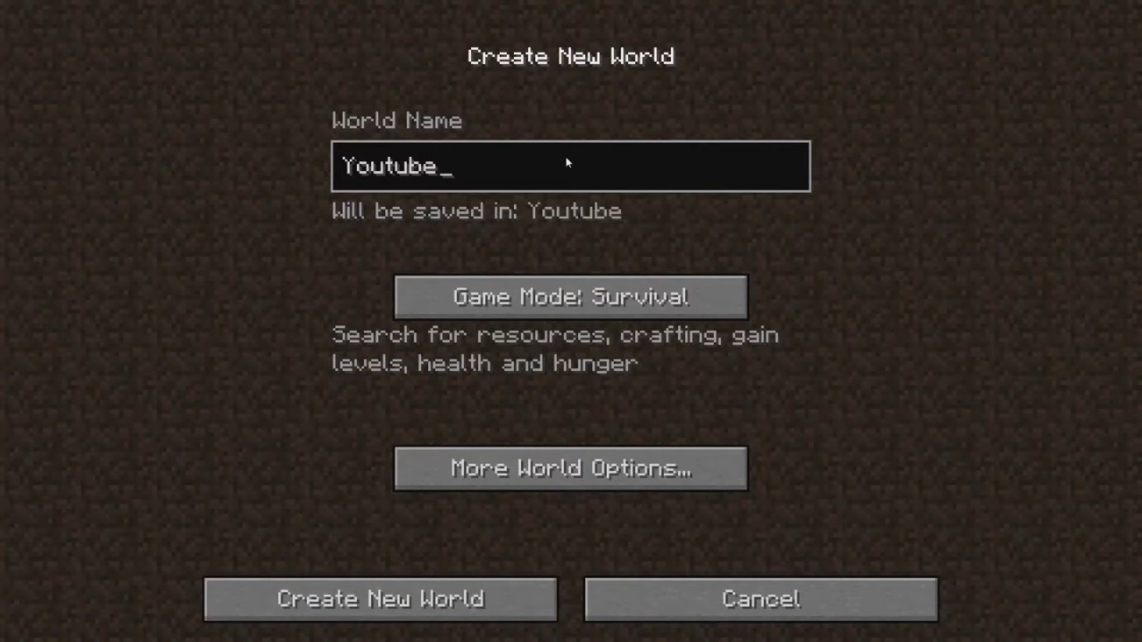
pyautogui.click(571, 469)
pyautogui.click(369, 384)
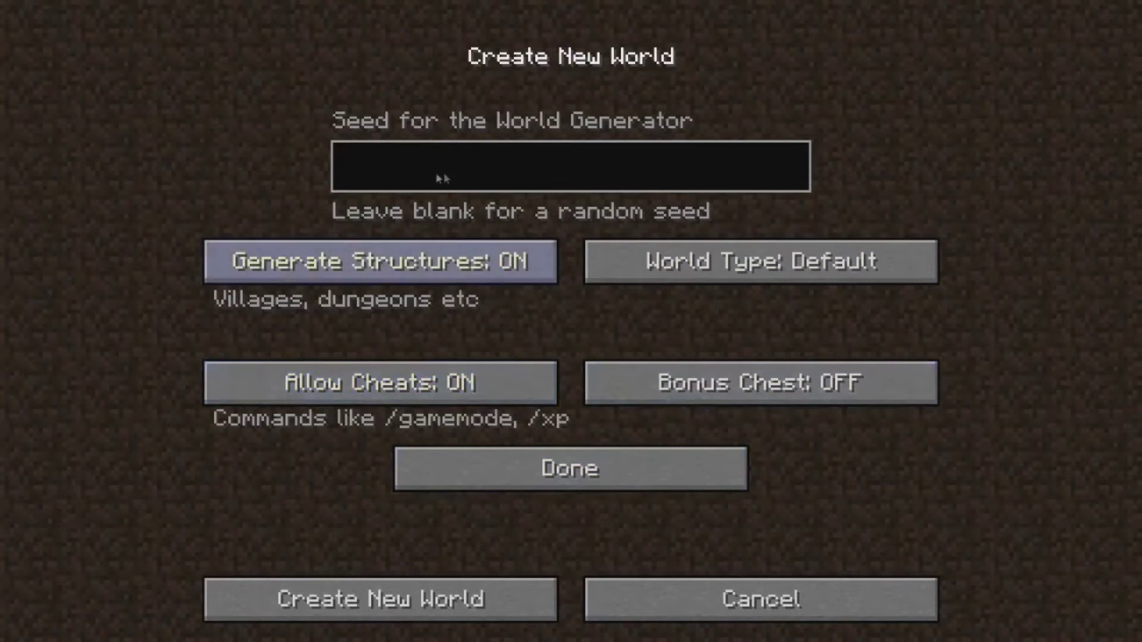
# Cycle the world type through Large Biomes and Customized and back to Default
pyautogui.click(723, 261)
pyautogui.click(723, 263)
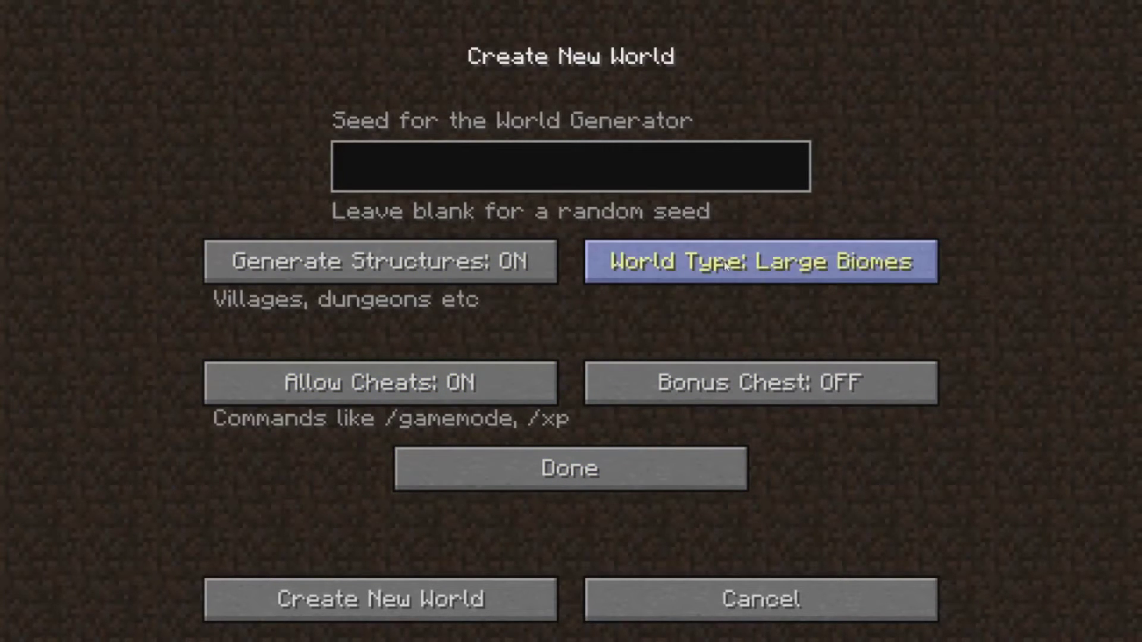
pyautogui.click(724, 266)
pyautogui.click(724, 266)
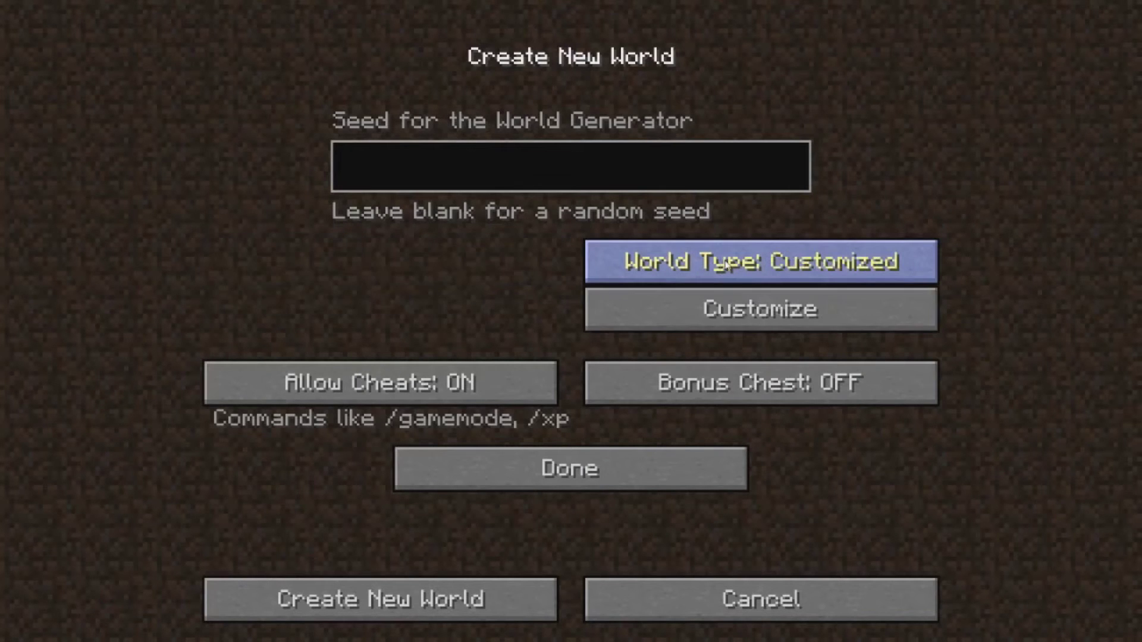
pyautogui.click(725, 266)
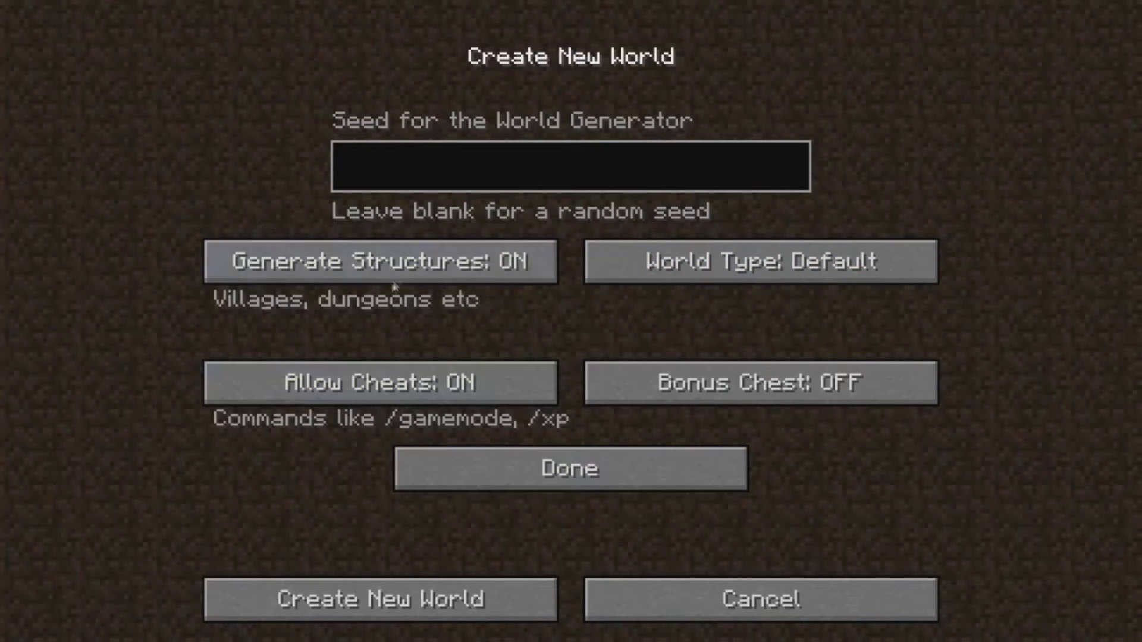
# Accept the extra world options to create the new world and walk forward across its grassy field
pyautogui.click(589, 479)
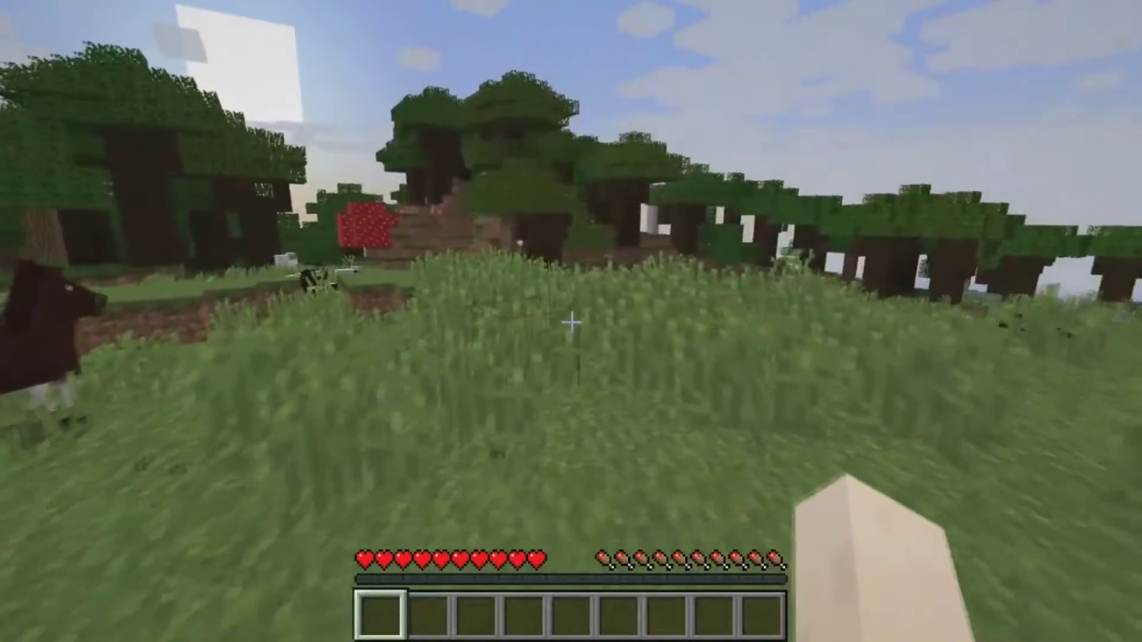
pyautogui.press('w')
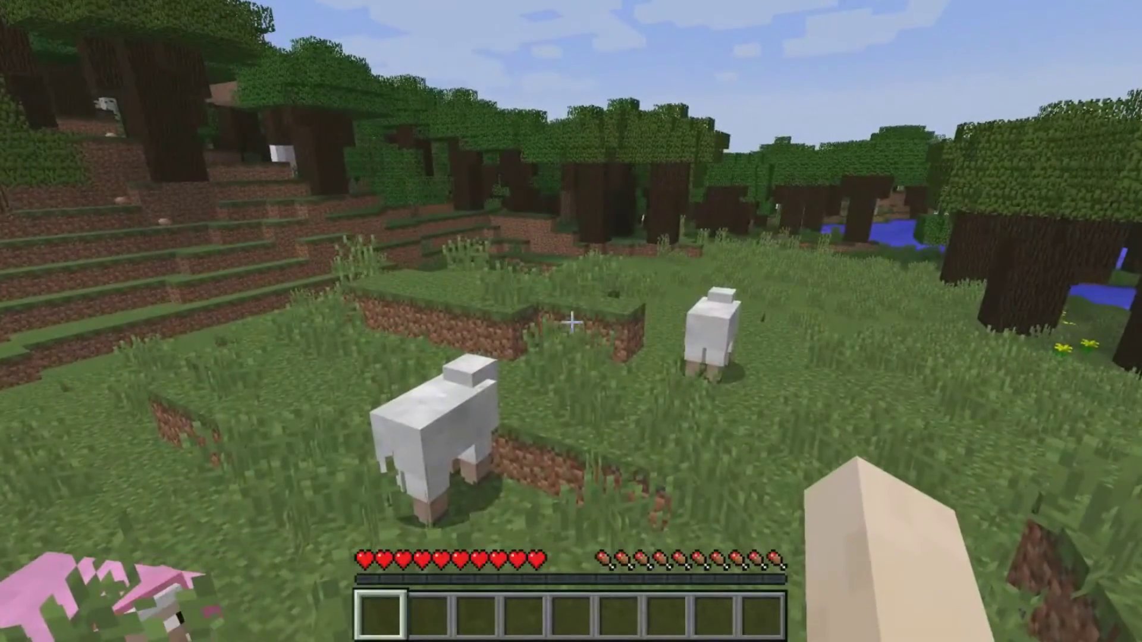
# Switch the player to Creative mode with the /gamemode chat command
pyautogui.press('/')
pyautogui.write('gamemode 1')
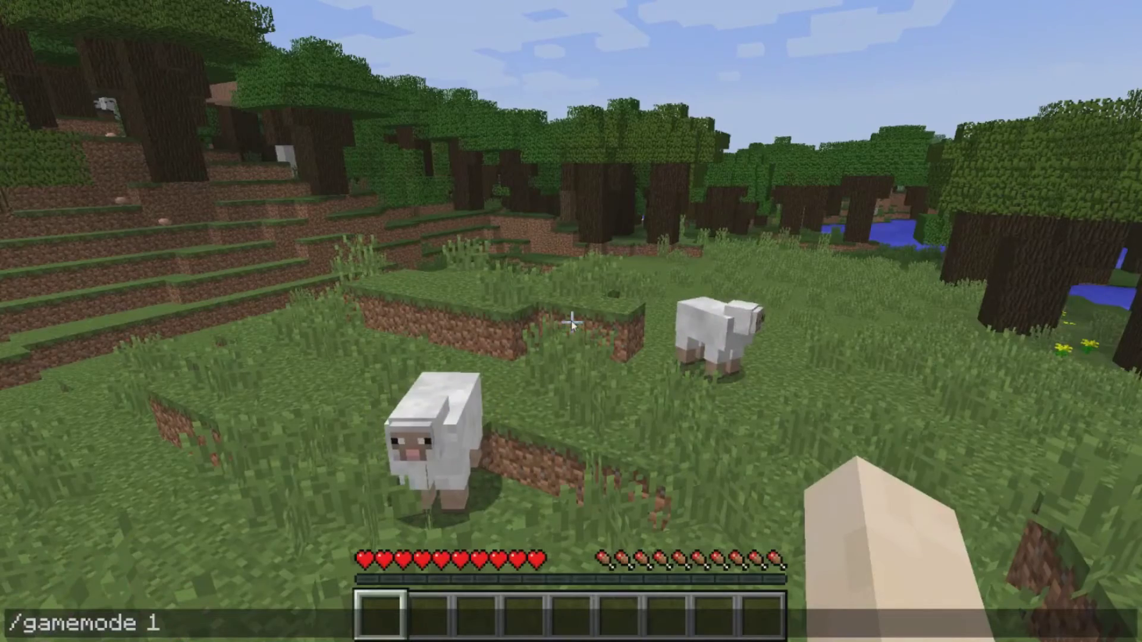
pyautogui.press('Return')
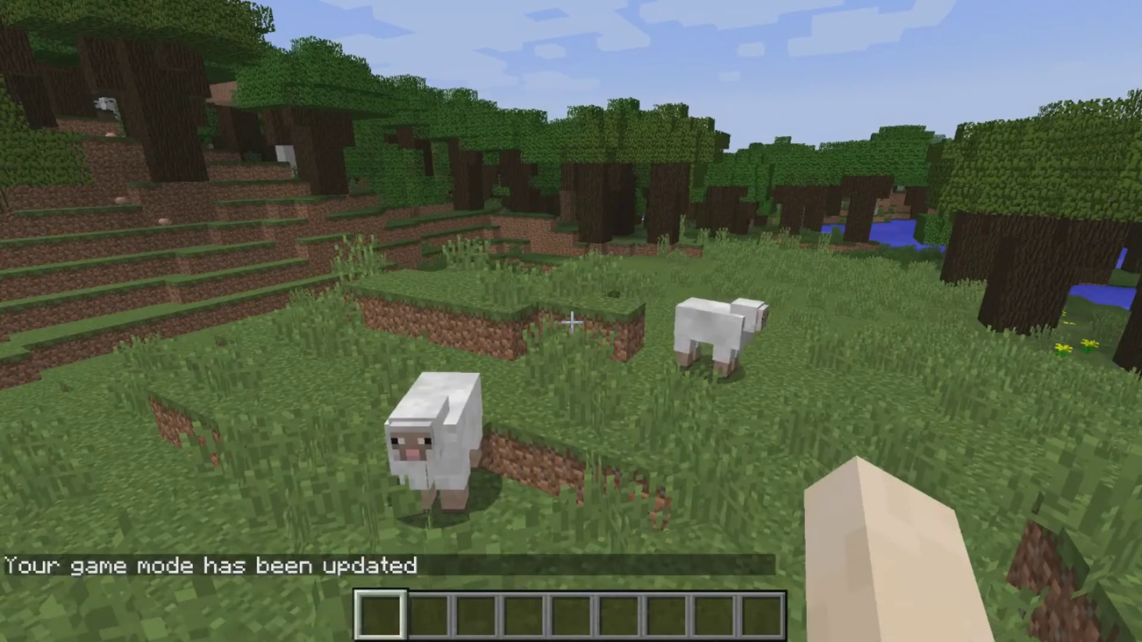
# Look through the Building Blocks in the creative inventory and return to the game
pyautogui.press('e')
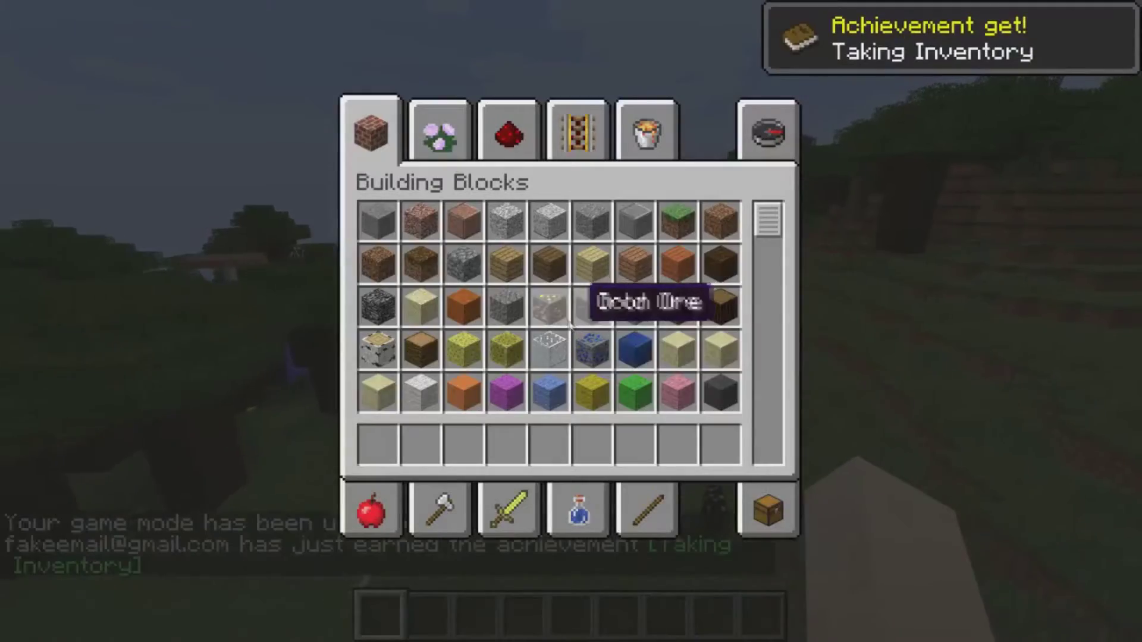
pyautogui.scroll(-10, 565, 297)
pyautogui.press('e')
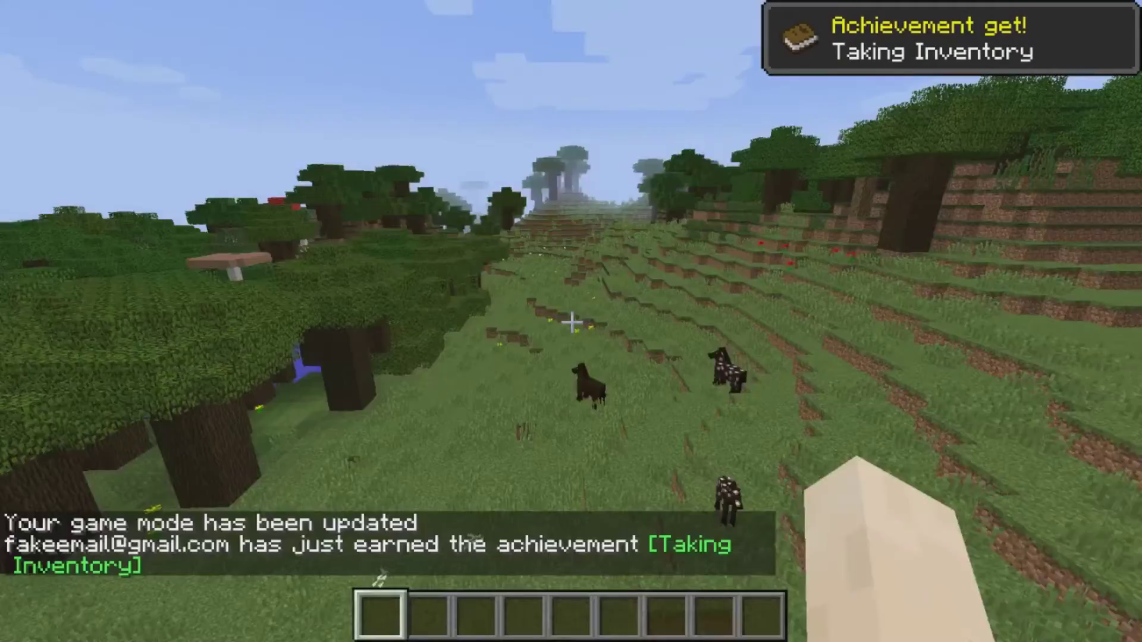